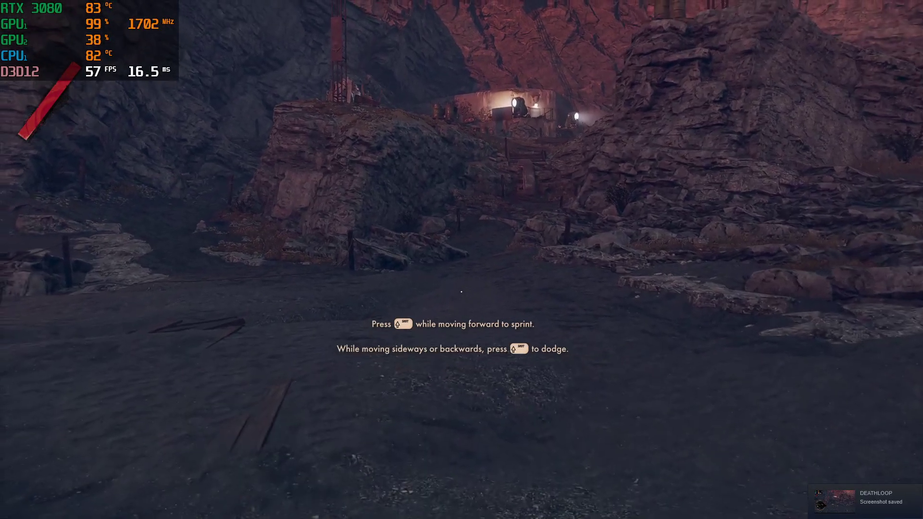
Walk through the dark quarry past the glowing sign and rock wall to the lit stairs by the door
key(w)
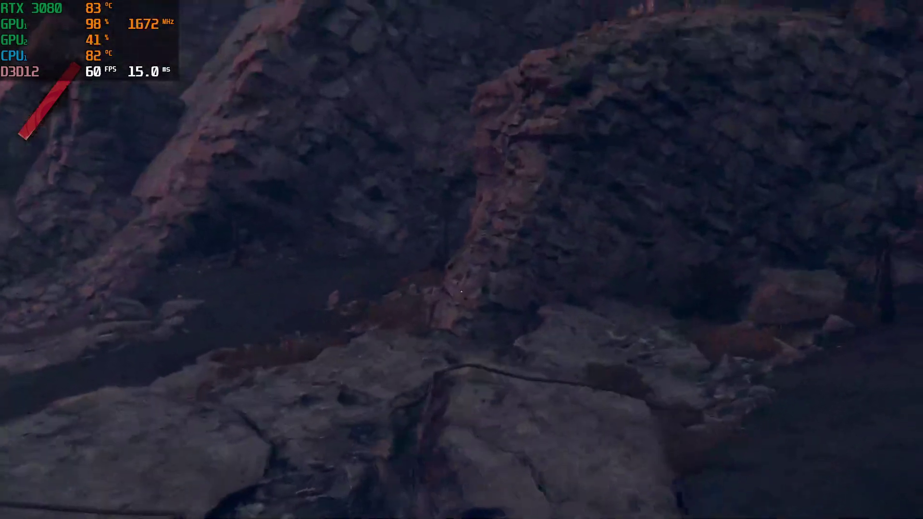
key(w)
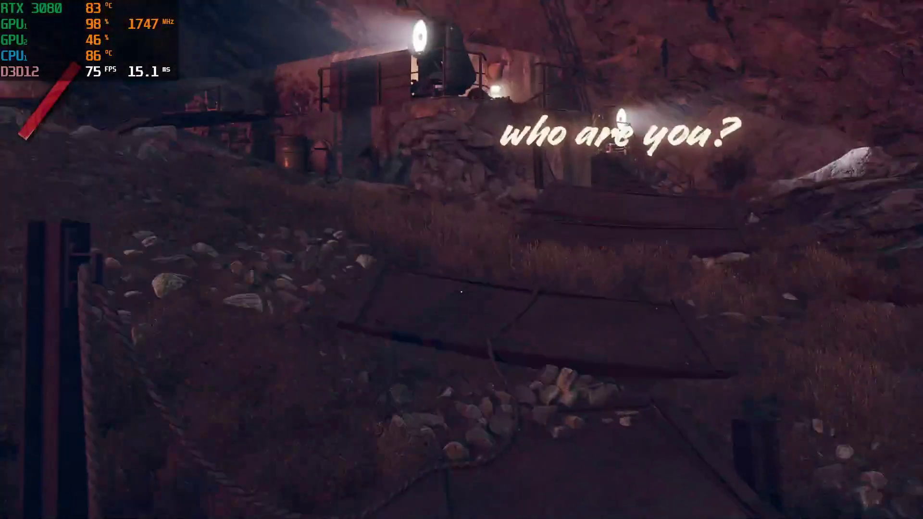
key(w)
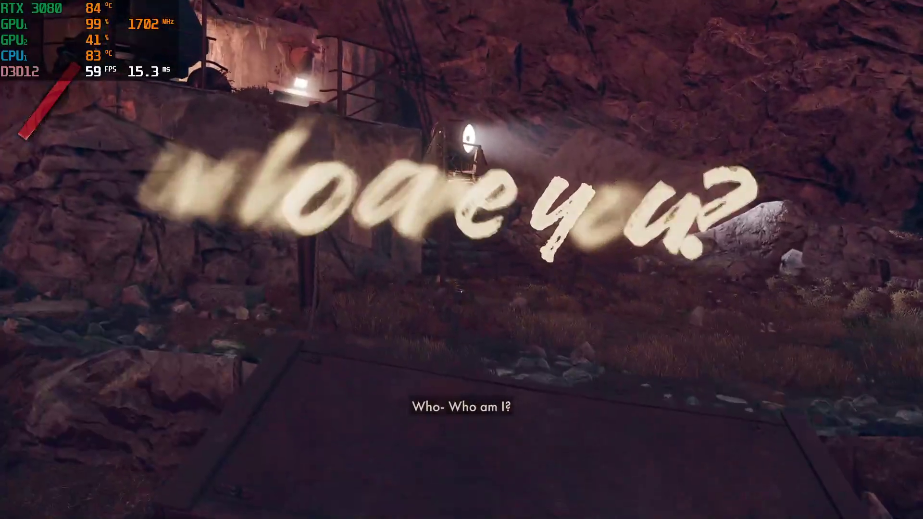
key(w)
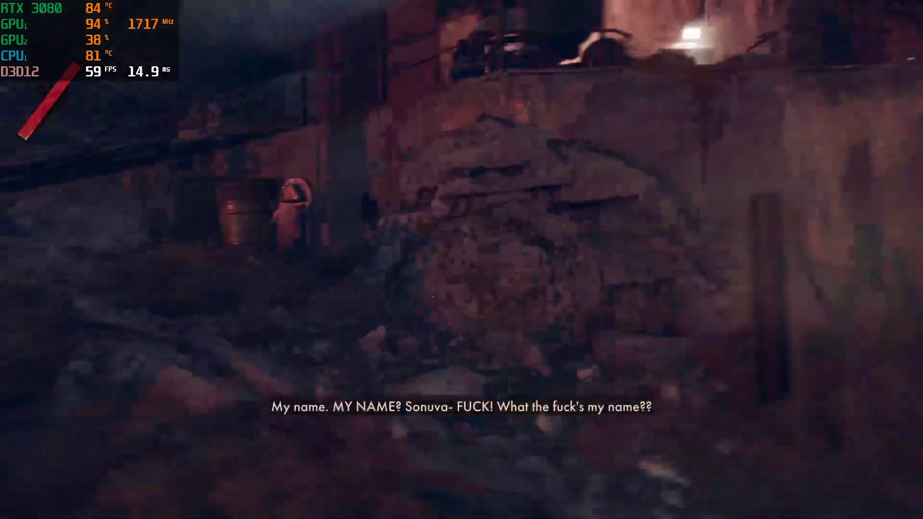
key(w)
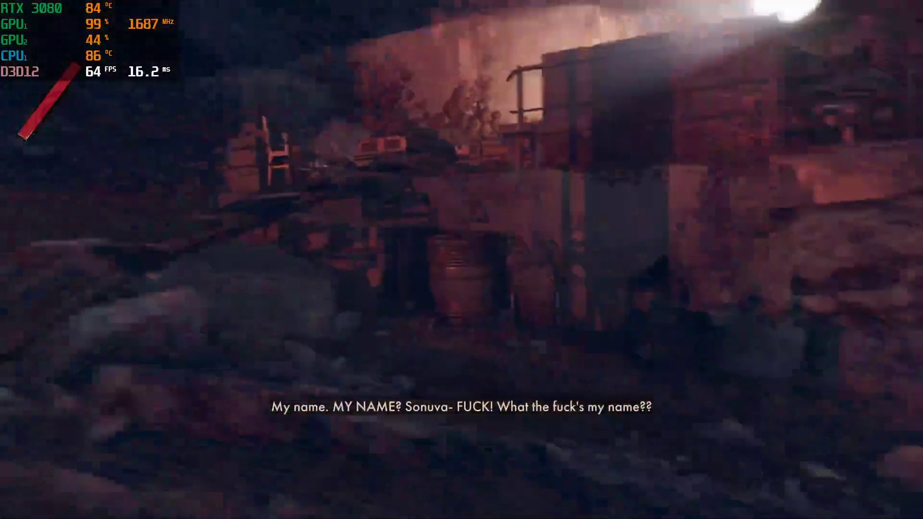
key(w)
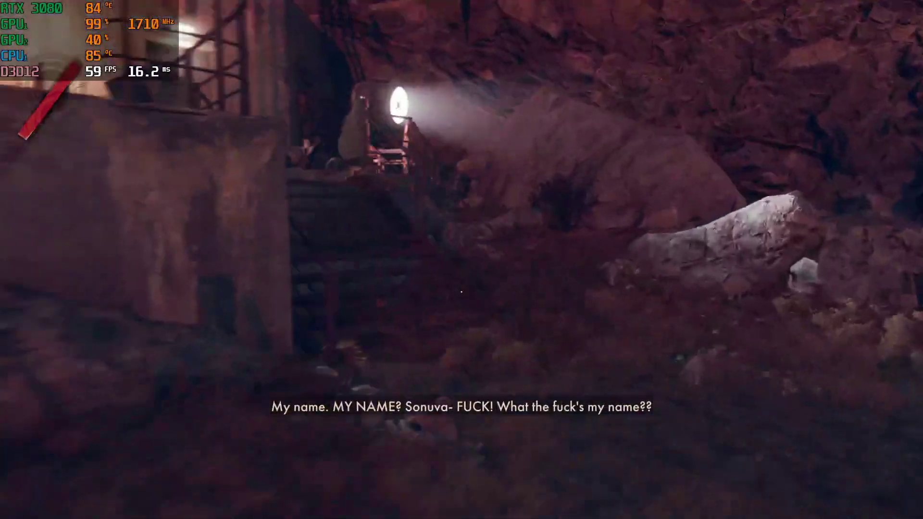
key(w)
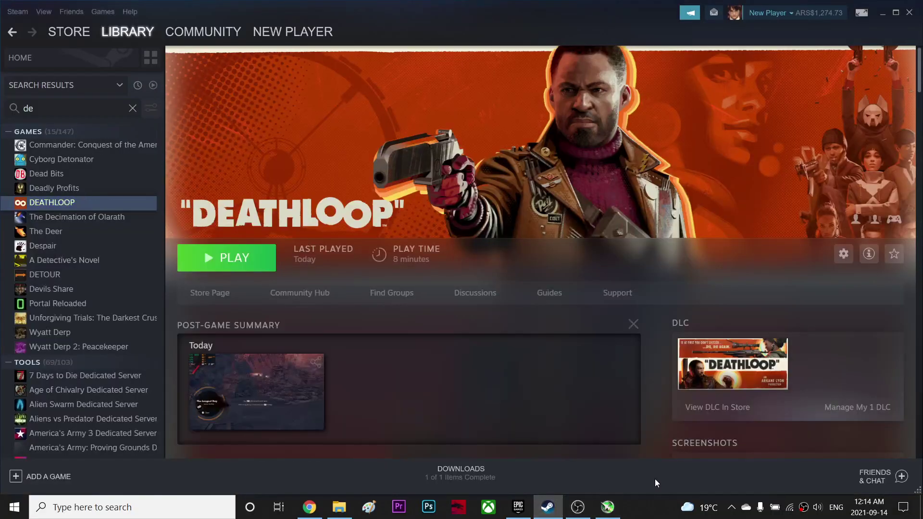
Launch NVIDIA GeForce Experience from the NVIDIA icon in the hidden system tray
click(732, 509)
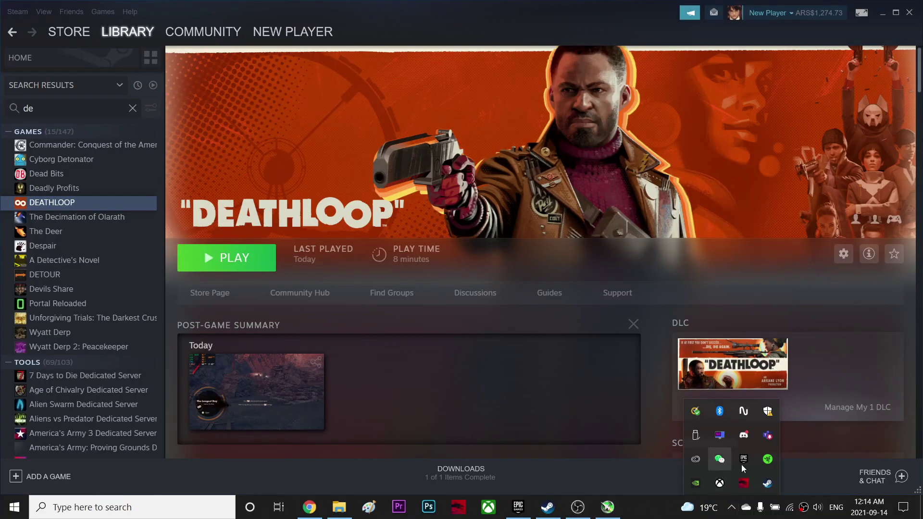
right_click(694, 485)
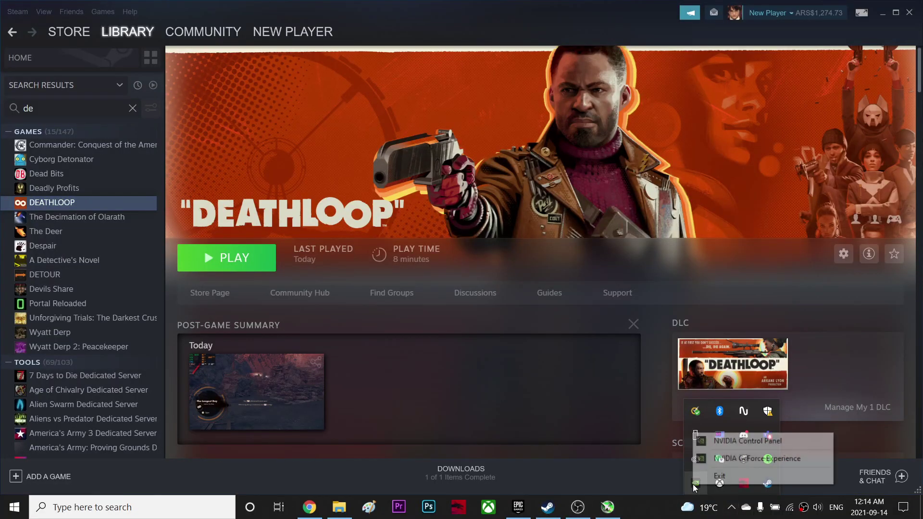
click(771, 459)
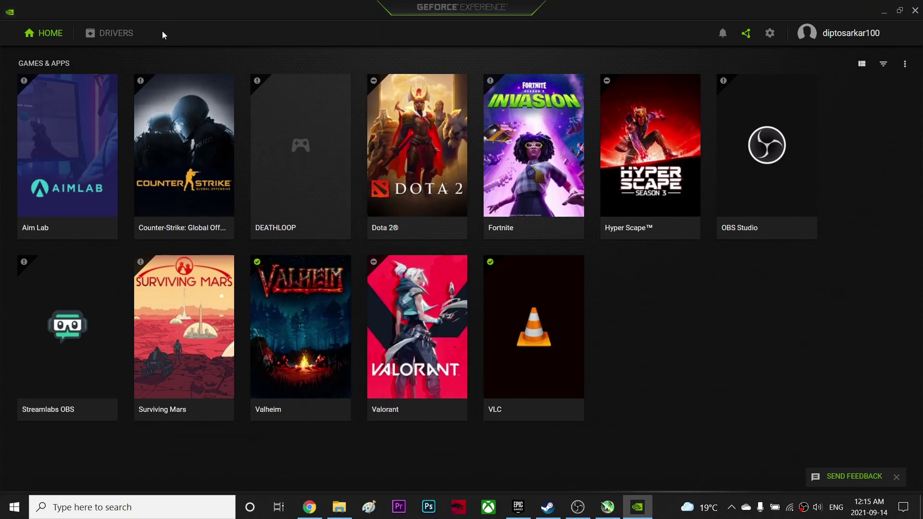
Check the Drivers page reports Game Ready Driver 471.96 as the latest installed
click(120, 40)
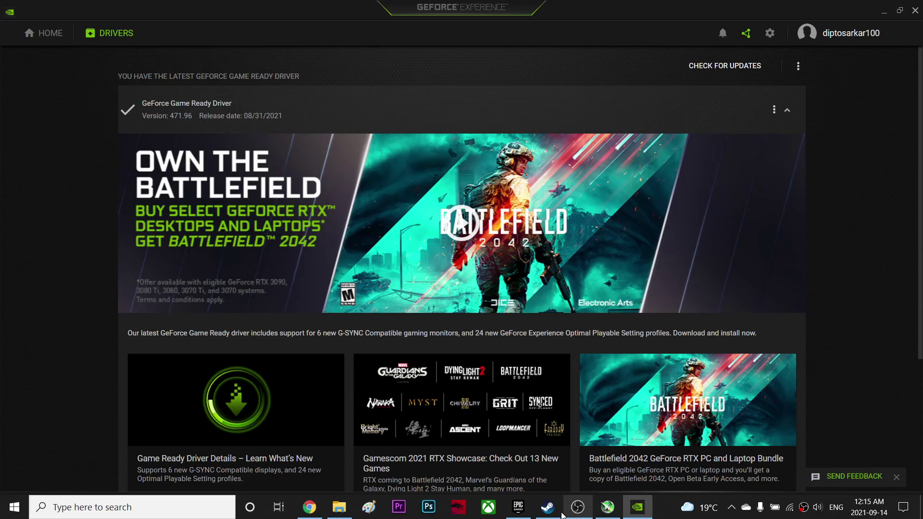
View DEATHLOOP's Local Files properties in Steam, then close them and minimize Steam
click(548, 508)
right_click(51, 204)
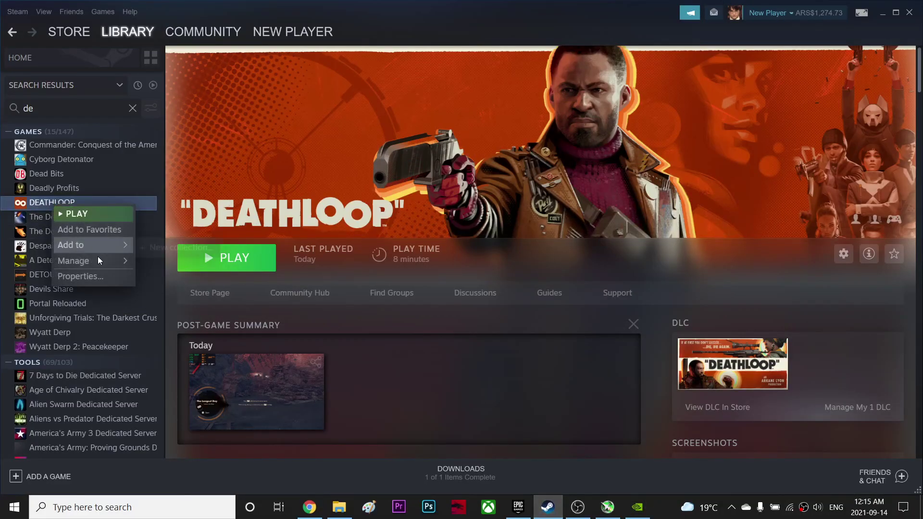
click(93, 280)
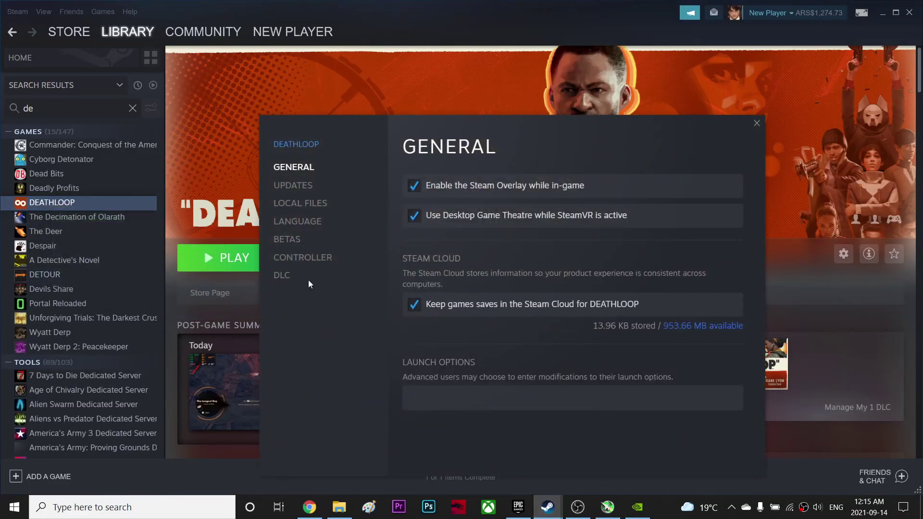
click(306, 204)
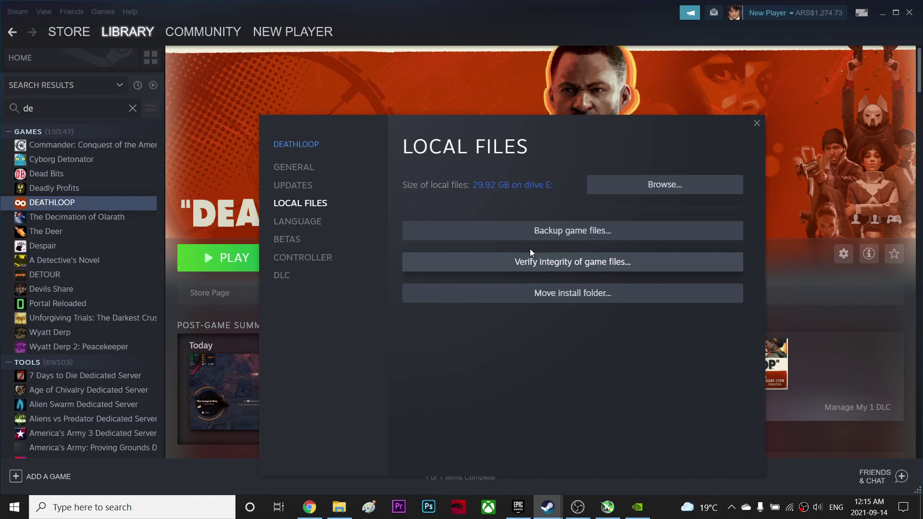
click(755, 125)
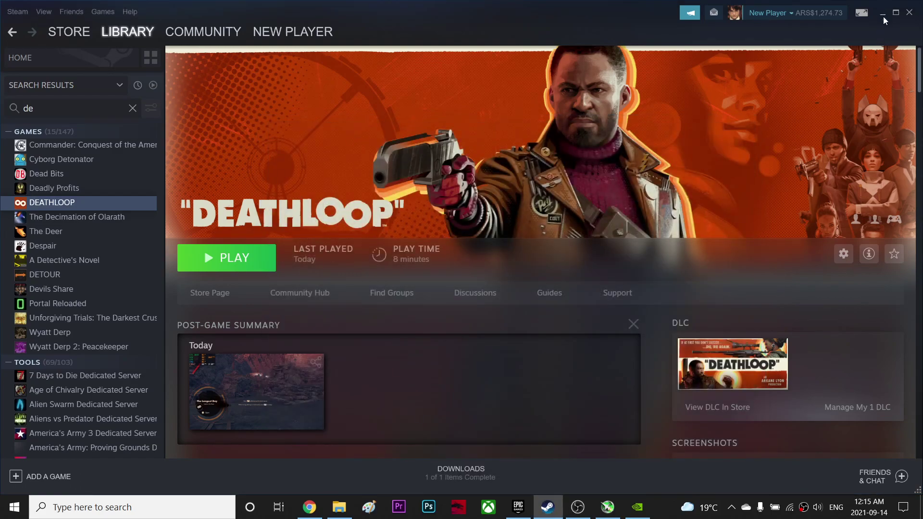
click(884, 16)
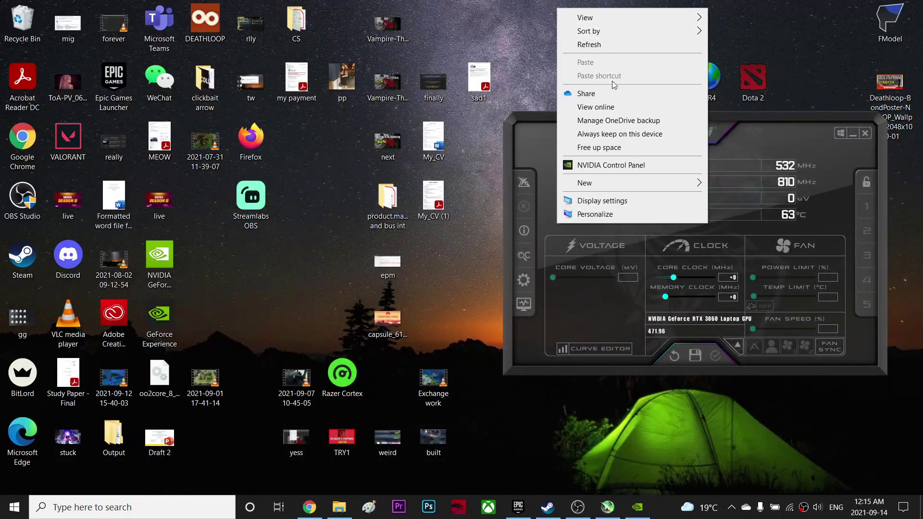
Open NVIDIA Control Panel maximized and choose the RTX 3060 Laptop GPU as PhysX processor
click(606, 165)
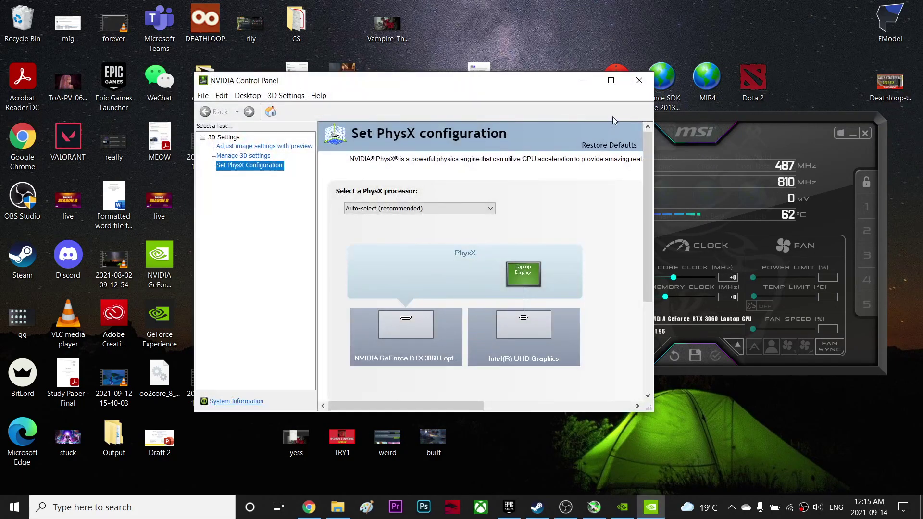
click(611, 81)
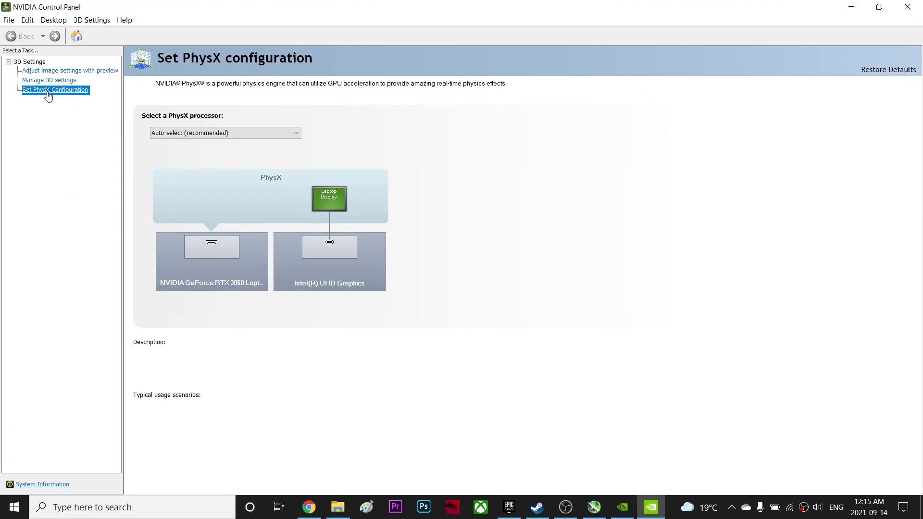
click(192, 136)
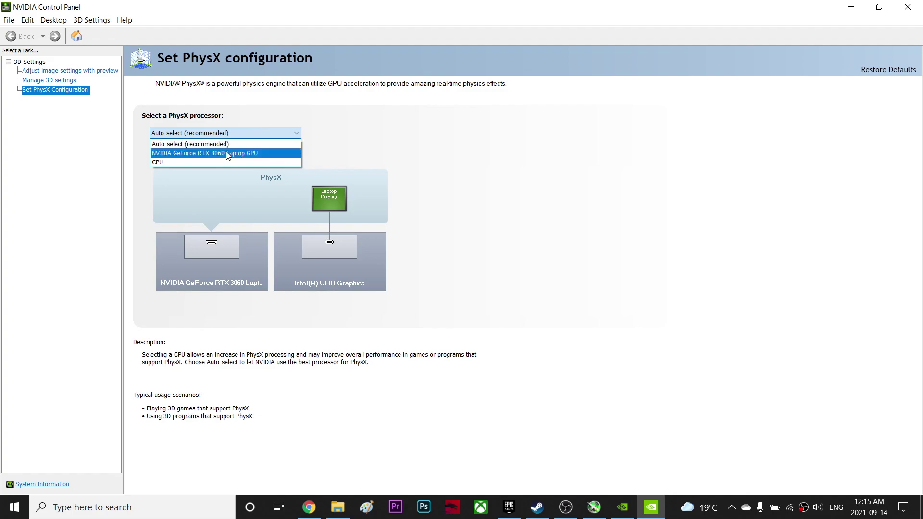
click(472, 106)
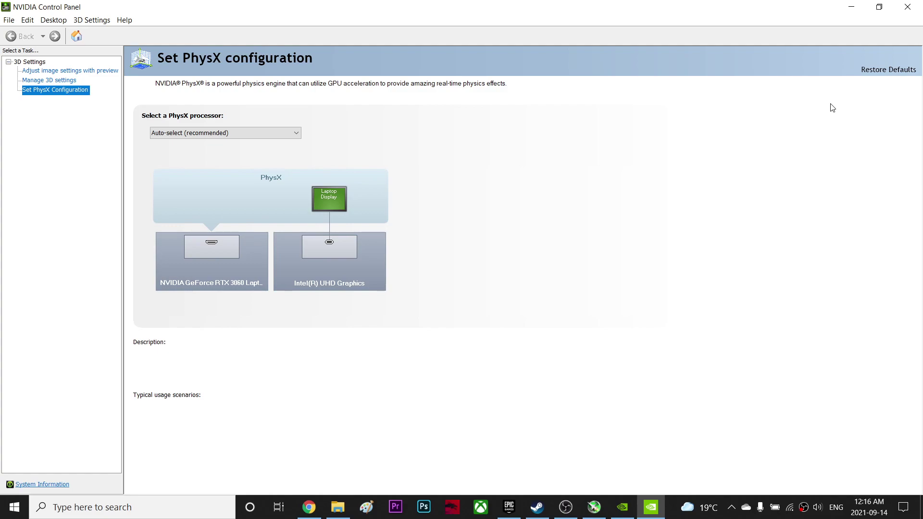
Open the Run dialog from Start search and run the command already in its field
key(super)
text(run)
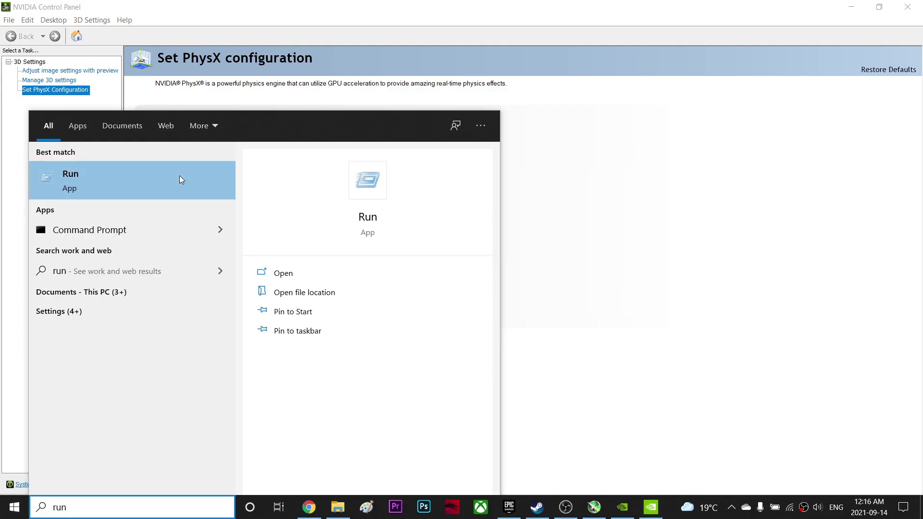
click(180, 176)
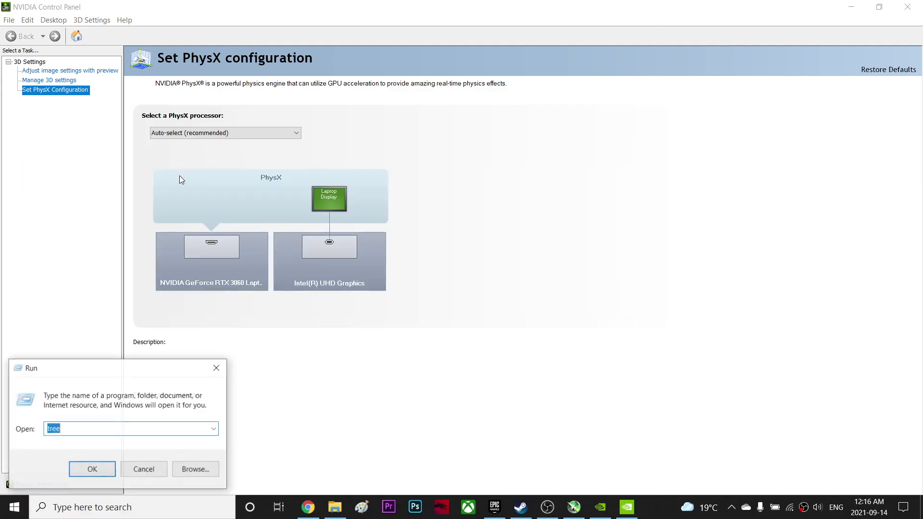
click(62, 436)
click(92, 469)
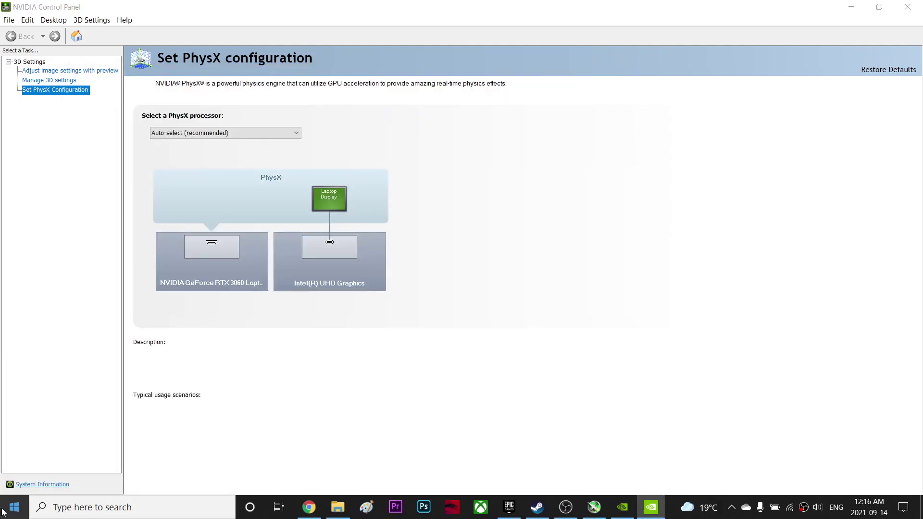
Reopen Run, run %temp% to open the Temp folder, and select all 137 items
click(3, 511)
text(run)
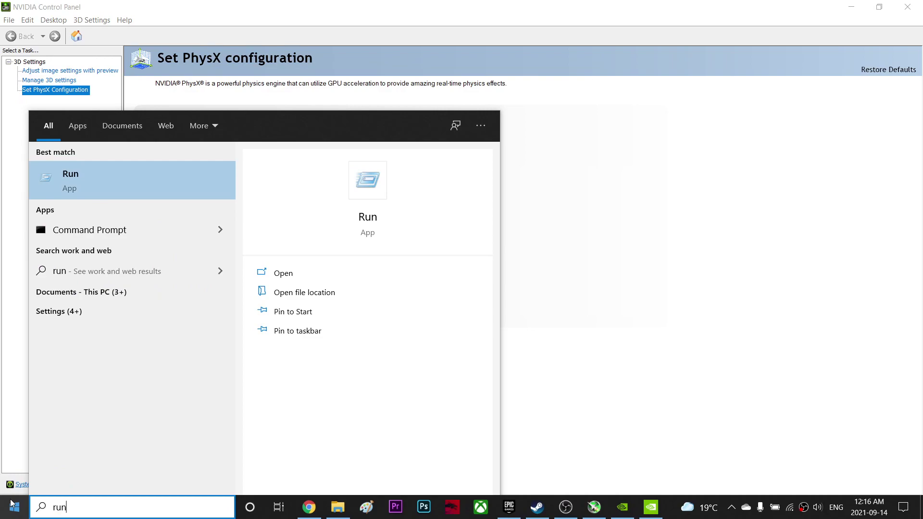
click(61, 191)
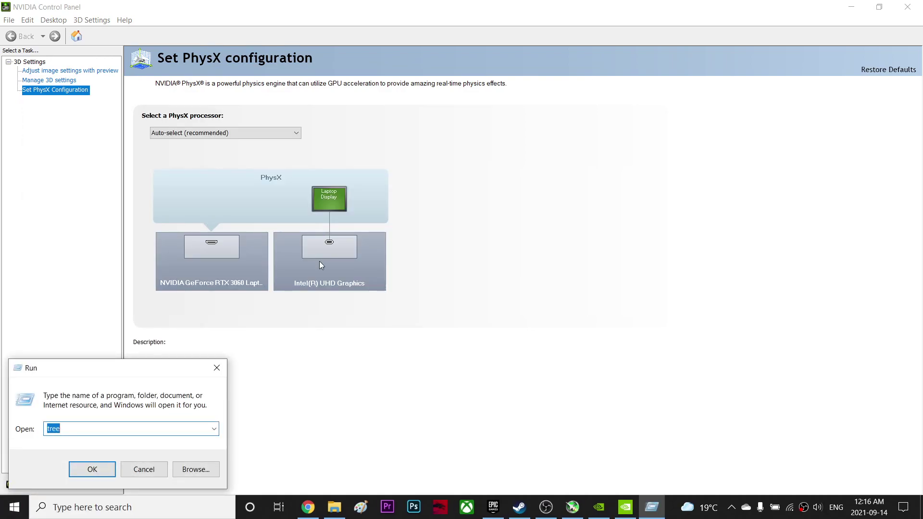
text(%)
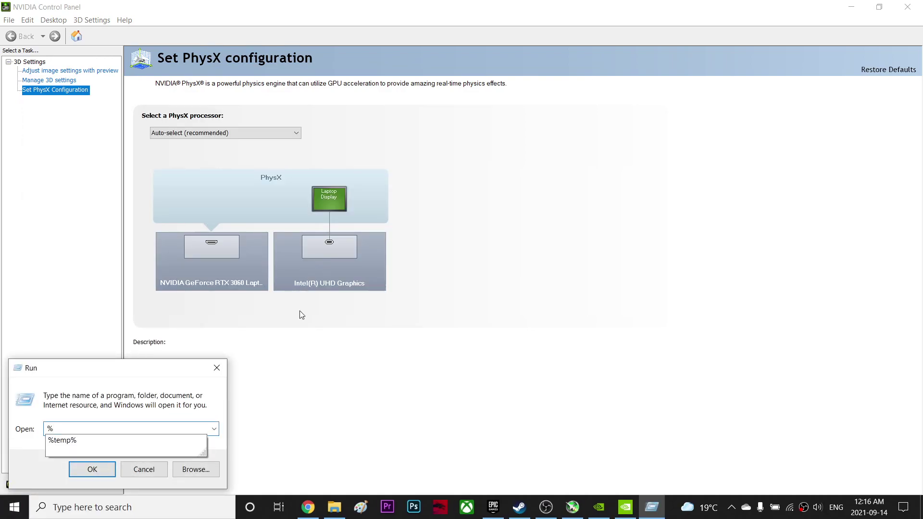
click(92, 470)
click(92, 470)
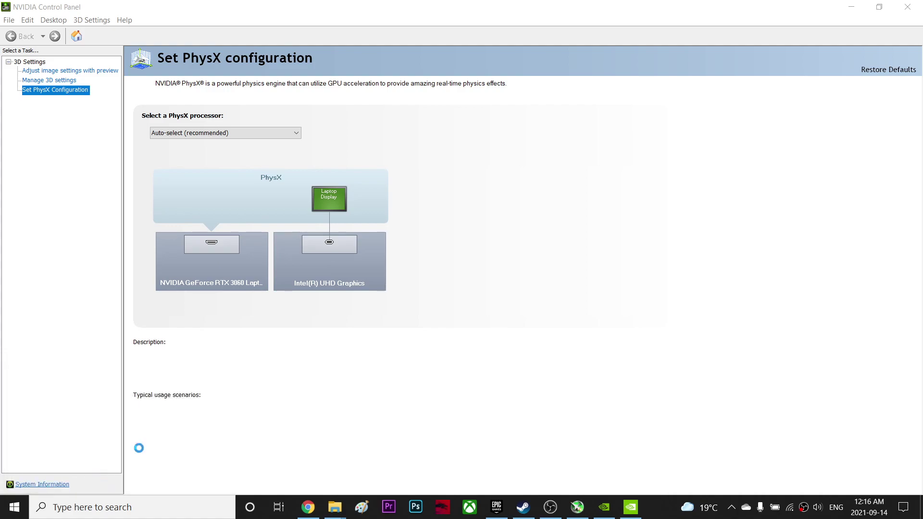
key(ctrl+a)
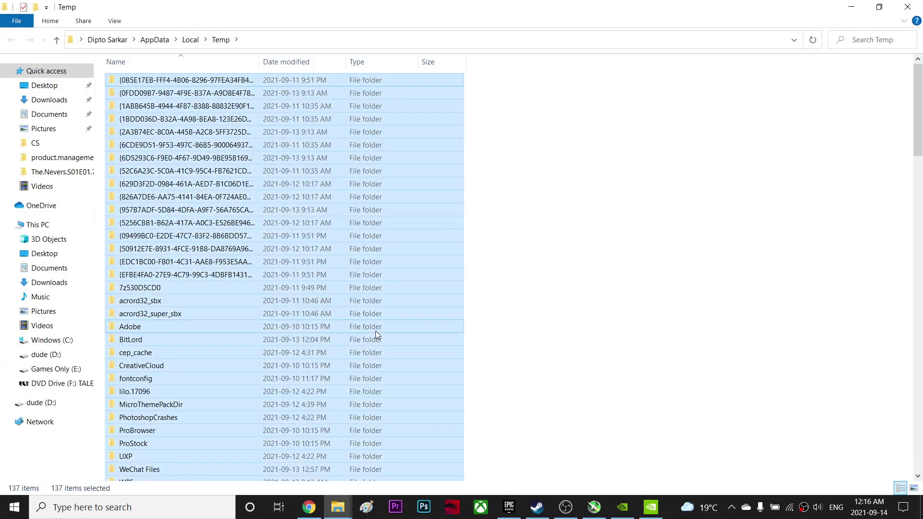
Permanently delete the 137 Temp items, skipping all files still in use
key(shift+Delete)
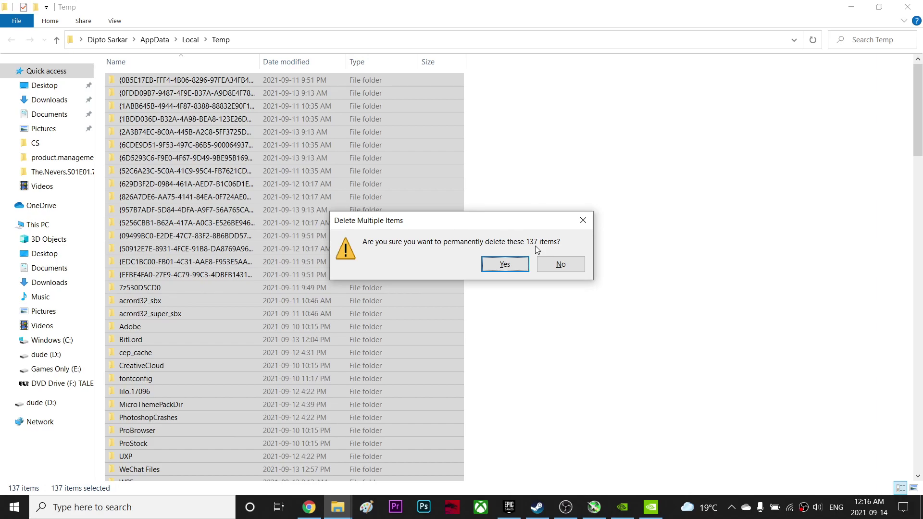
click(504, 266)
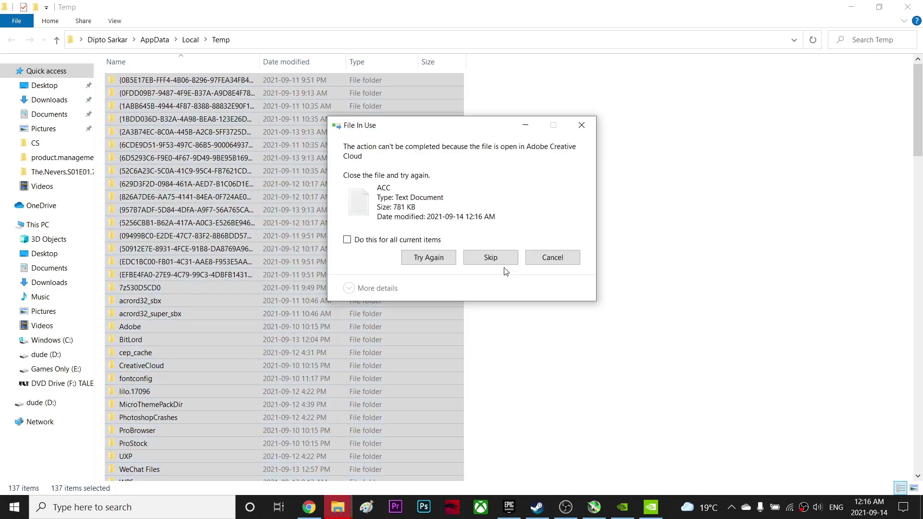
click(391, 243)
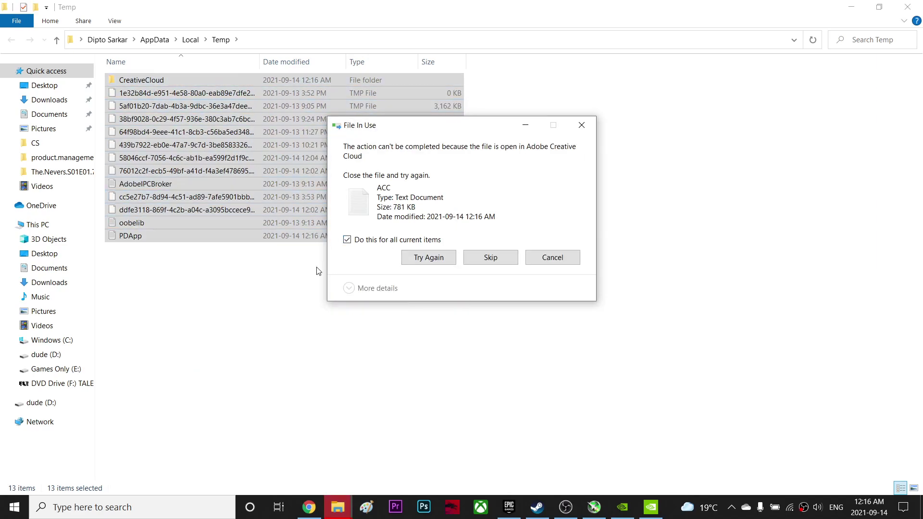
click(478, 262)
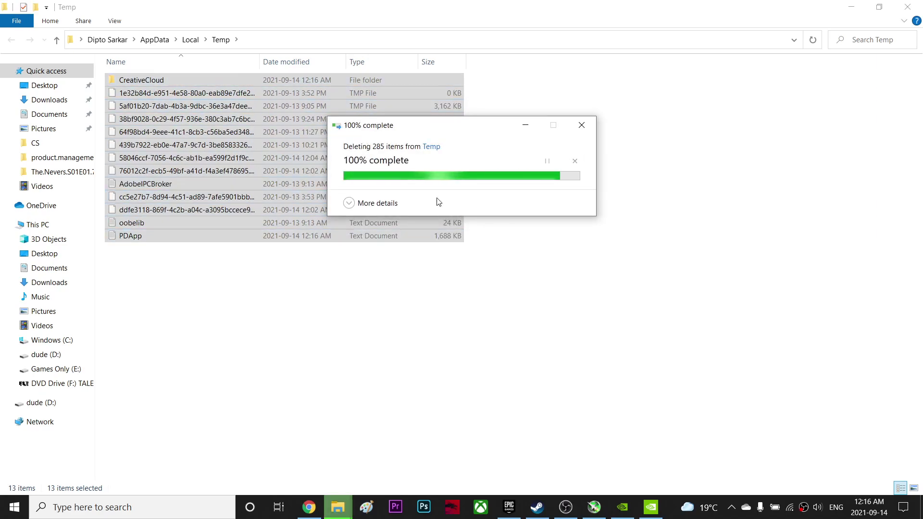
key(super)
Run 'recent' from the Run dialog, then select and delete all 45 shortcuts
text(run)
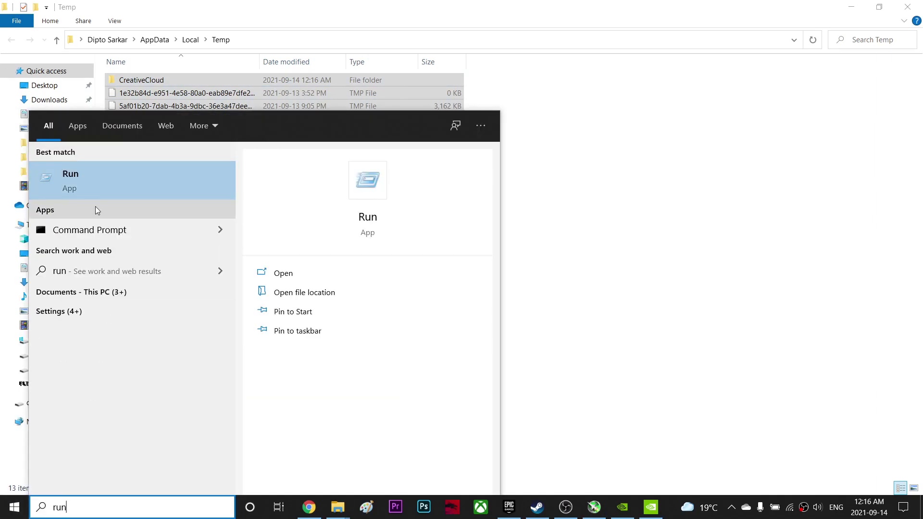
key(Return)
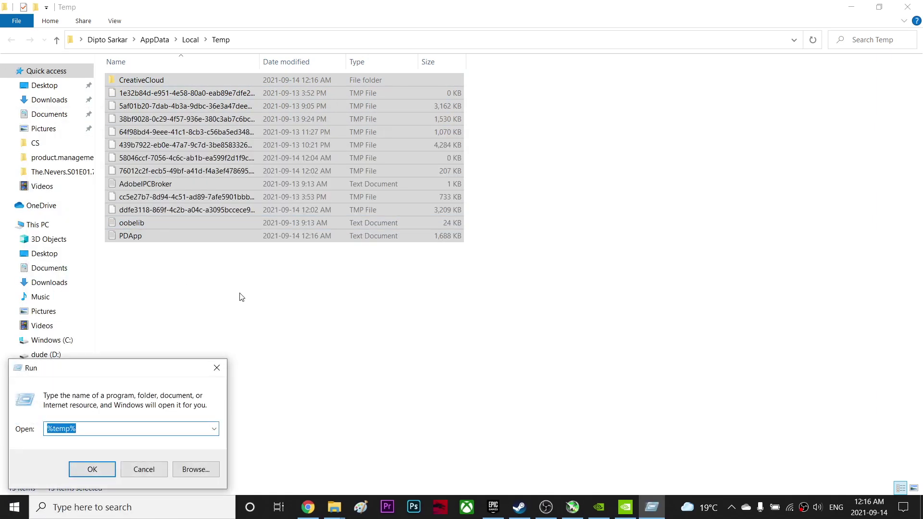
text(re)
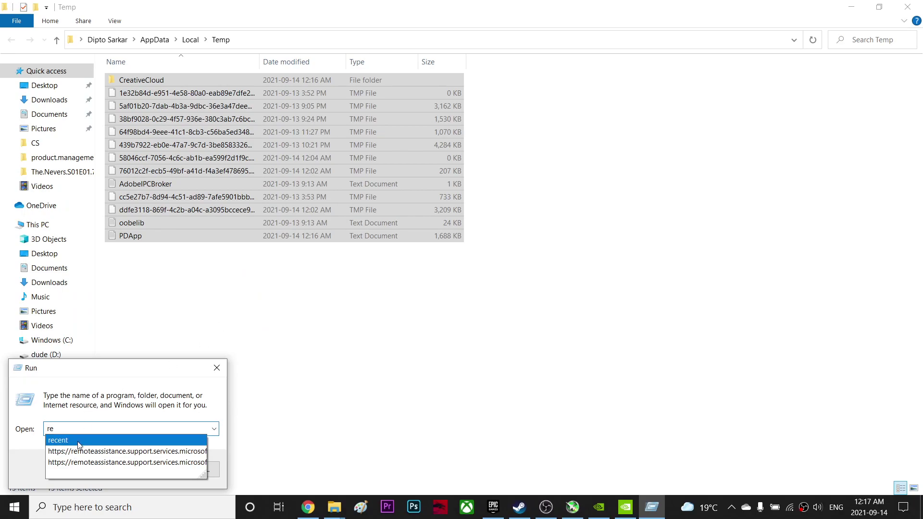
click(96, 440)
click(92, 469)
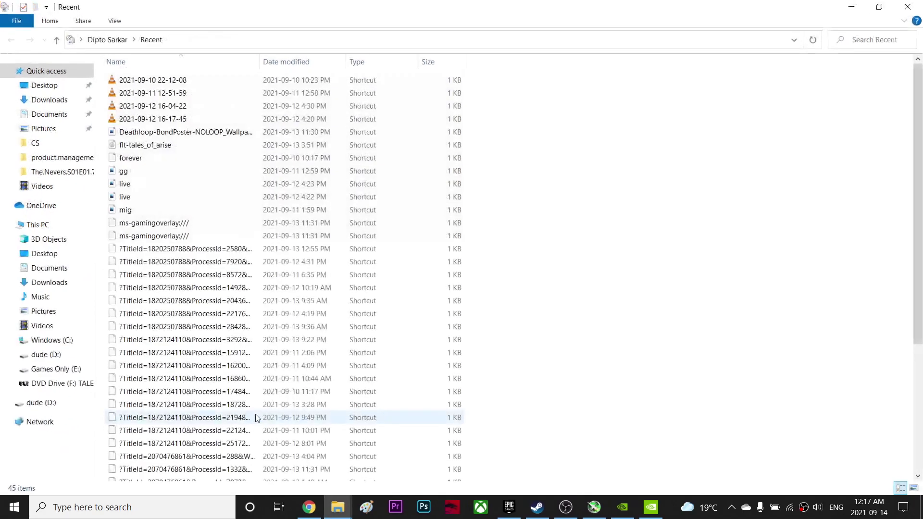
key(ctrl+a)
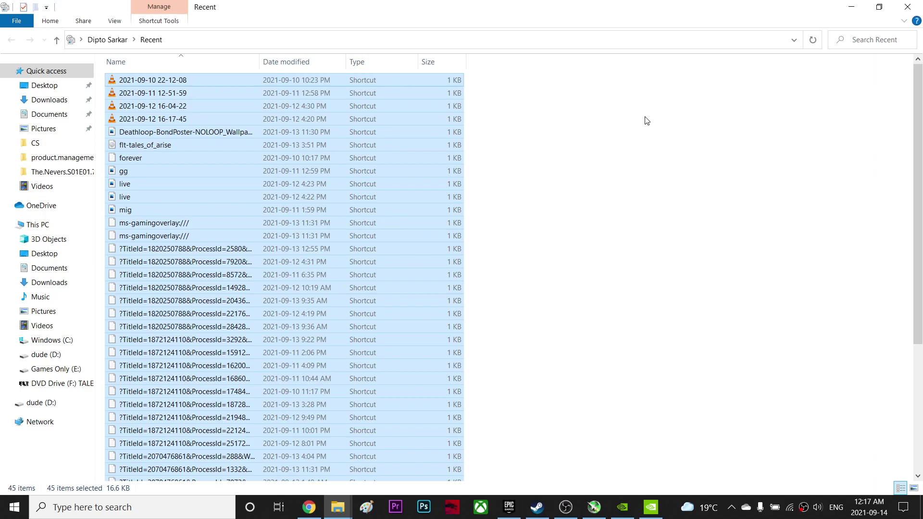
key(Delete)
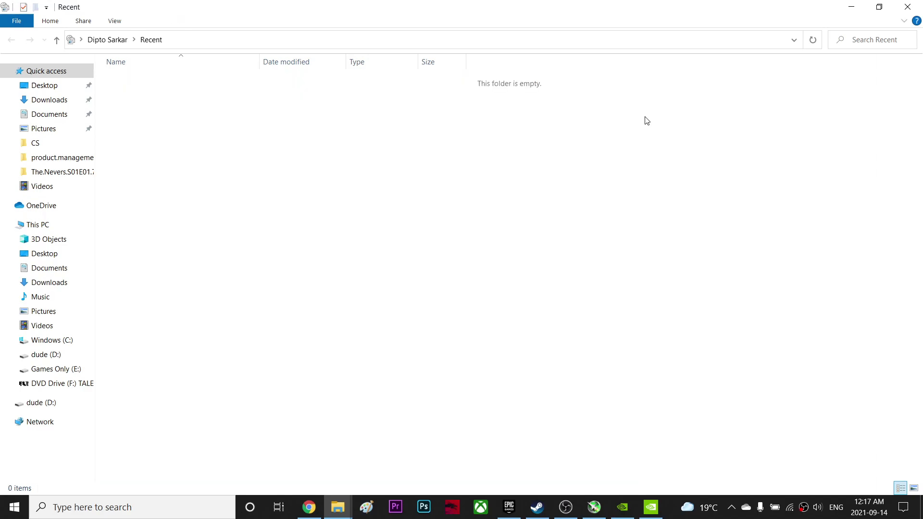